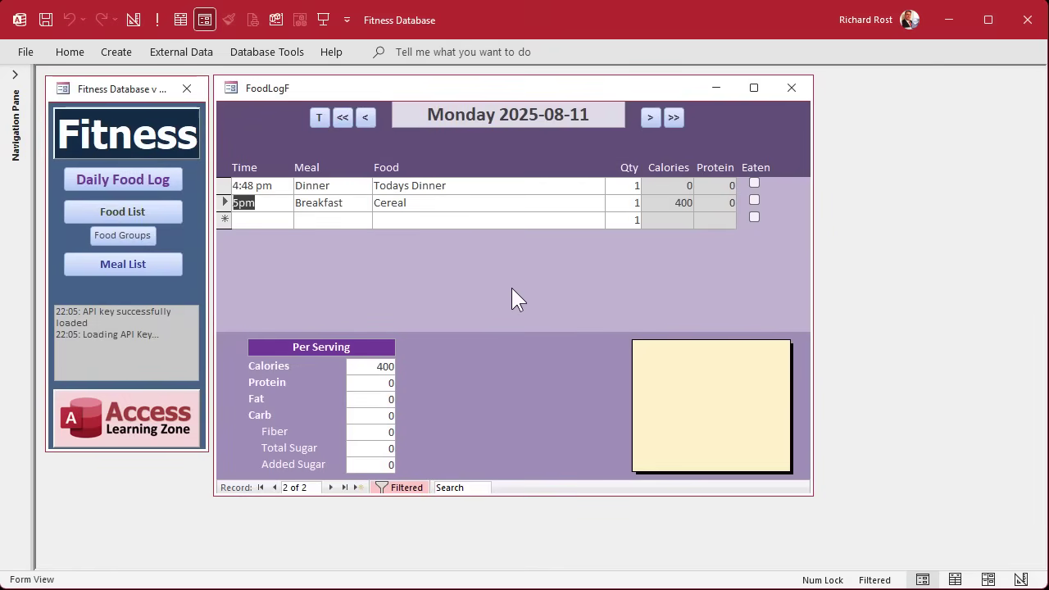
Change the Cereal entry's time from 5pm to 6pm and commit it, which raises the run-time error.
left_click(272, 203)
left_click(235, 203)
type("6pm")
key("Tab")
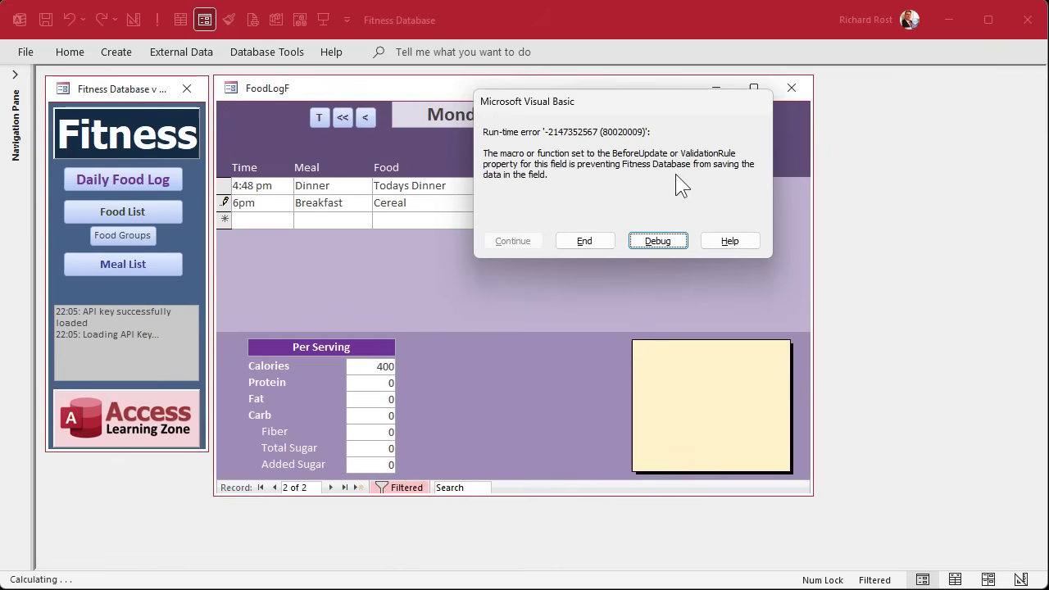
Debug into the halted BeforeUpdate Format line and inspect the value of FoodTimeText.
left_click(669, 239)
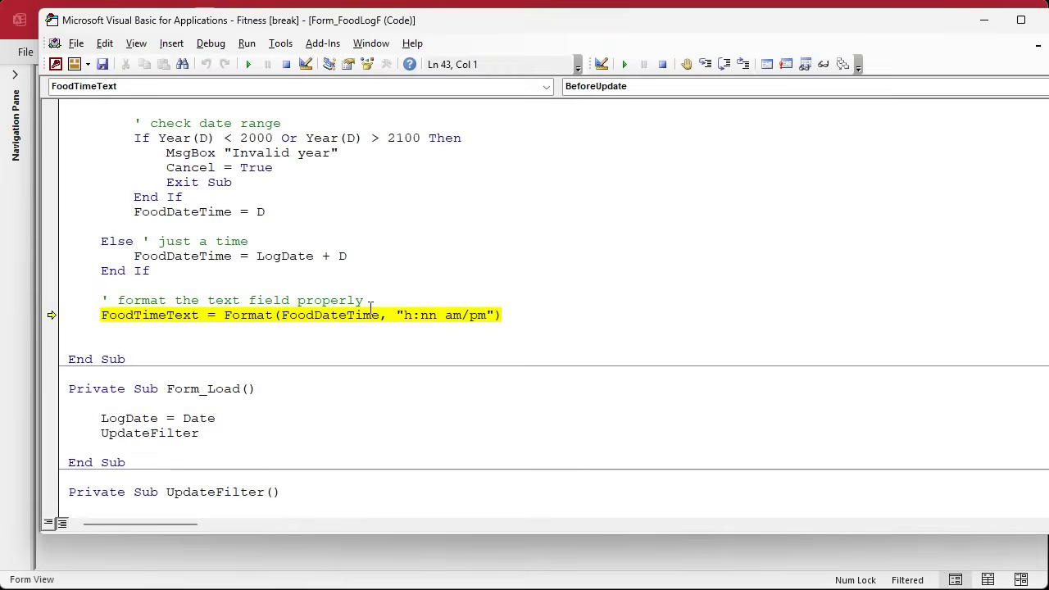
scroll(385, 249, "up", 6)
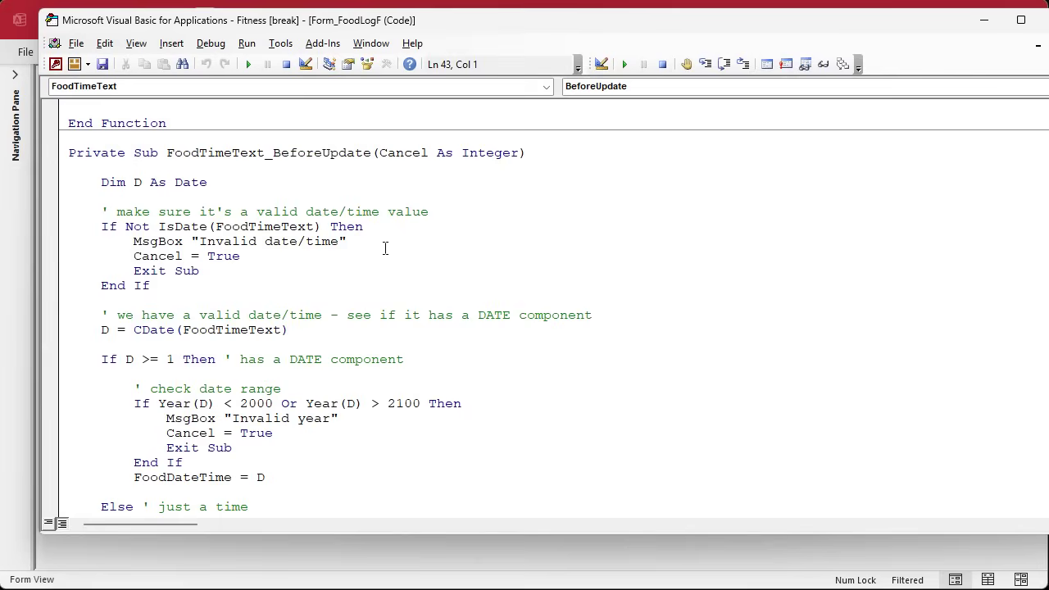
mouse_move(392, 150)
key("F8")
scroll(424, 343, "down", 1)
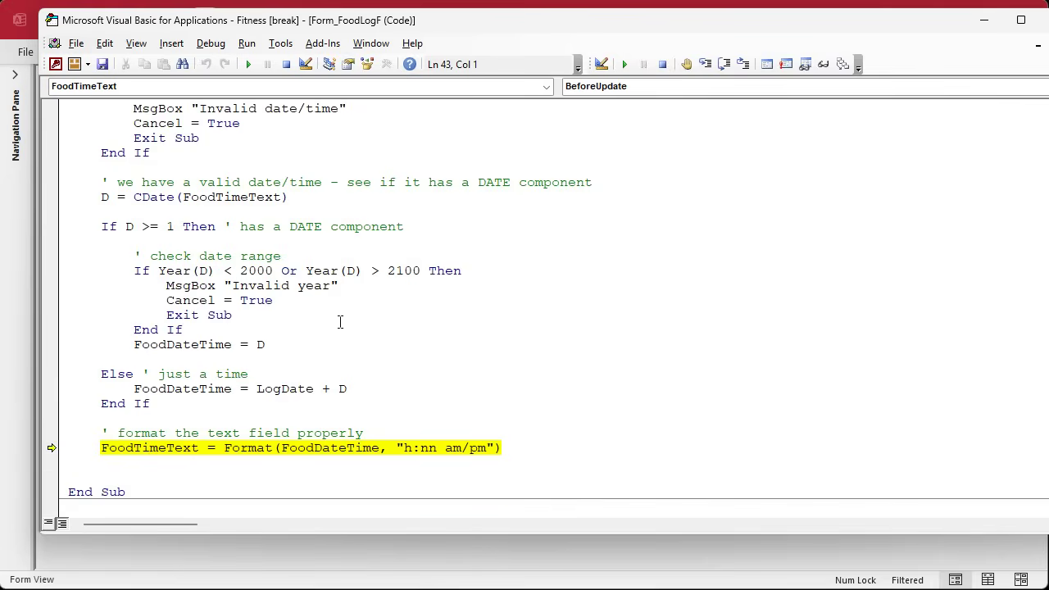
scroll(336, 318, "up", 4)
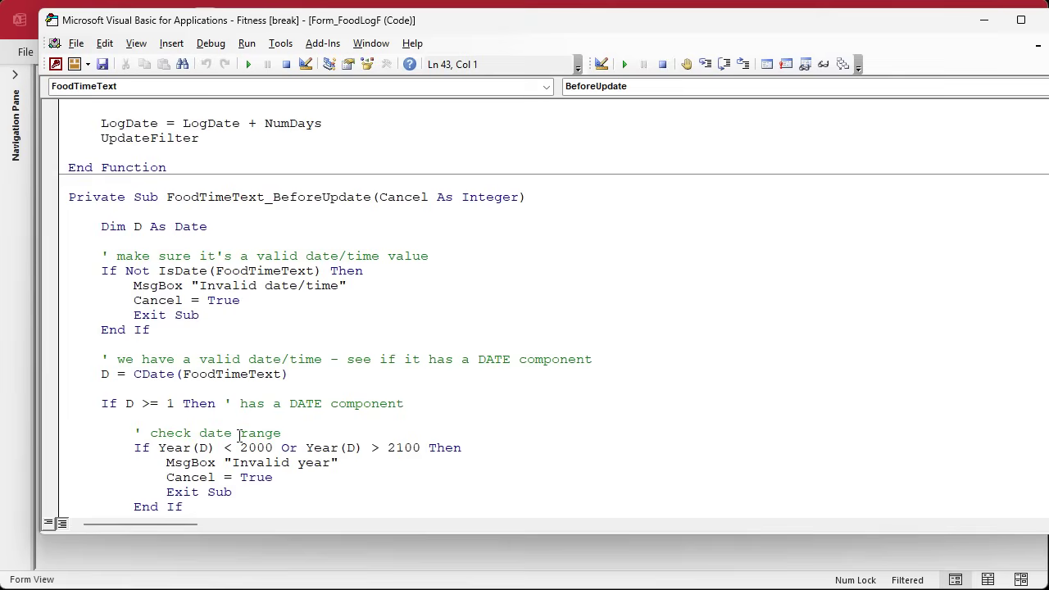
scroll(285, 391, "down", 4)
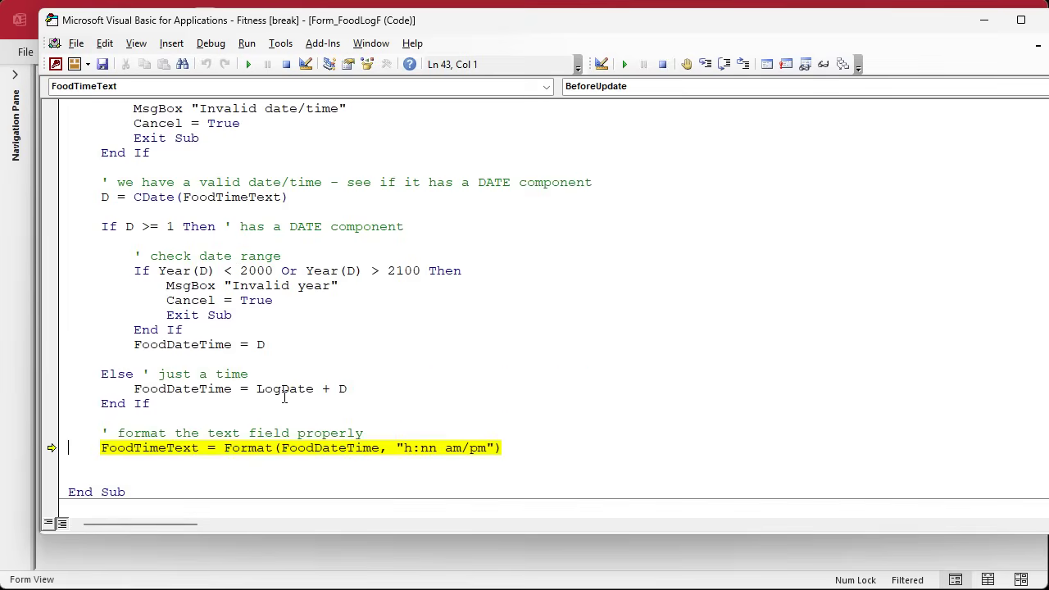
mouse_move(174, 389)
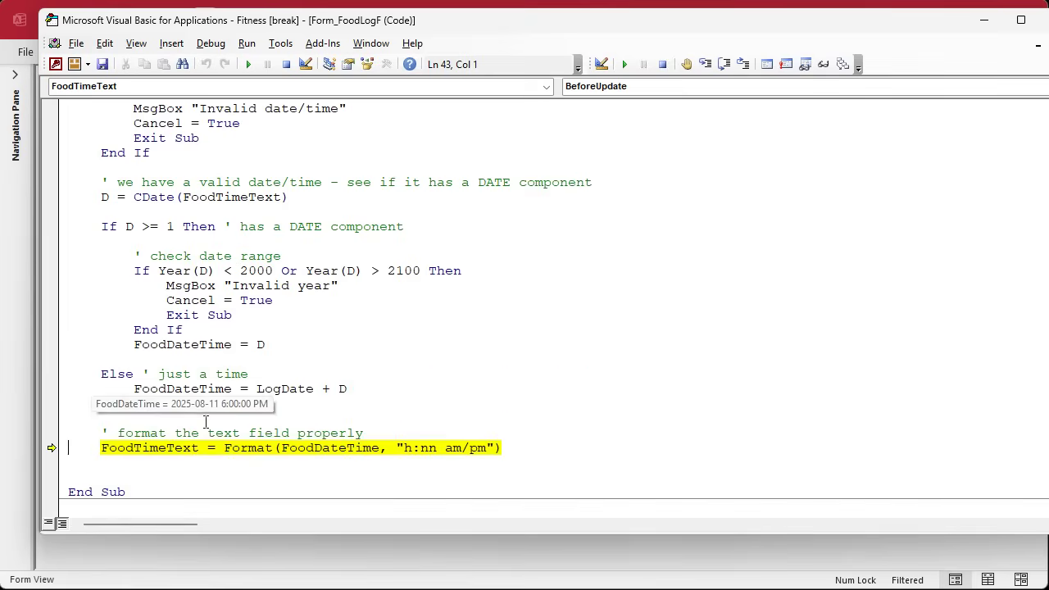
double_click(161, 450)
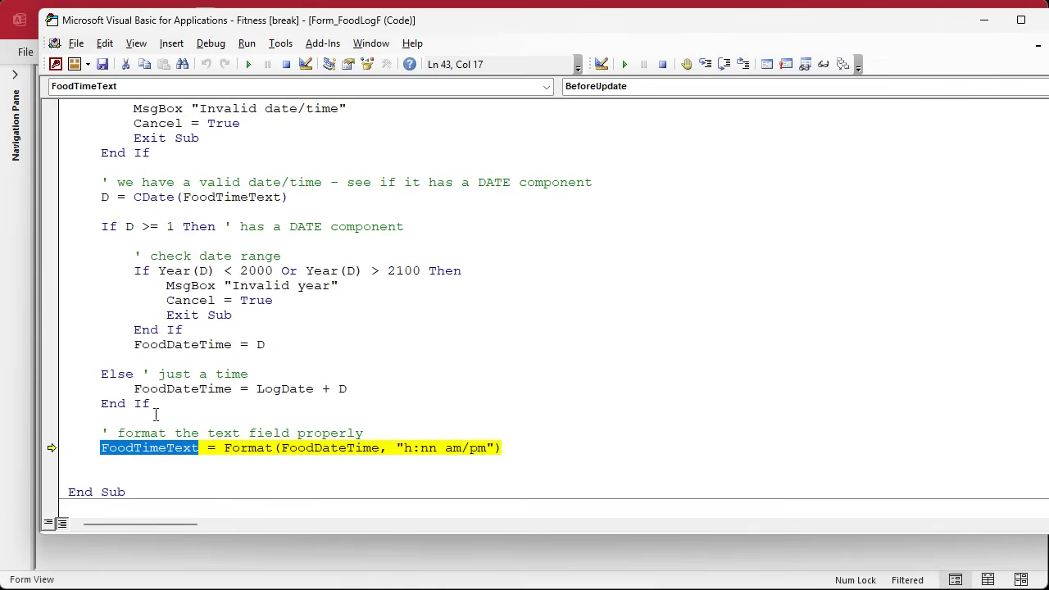
Reset the paused code and select the formatting comment and Format line.
left_click(286, 64)
left_click_drag(225, 447, 528, 452)
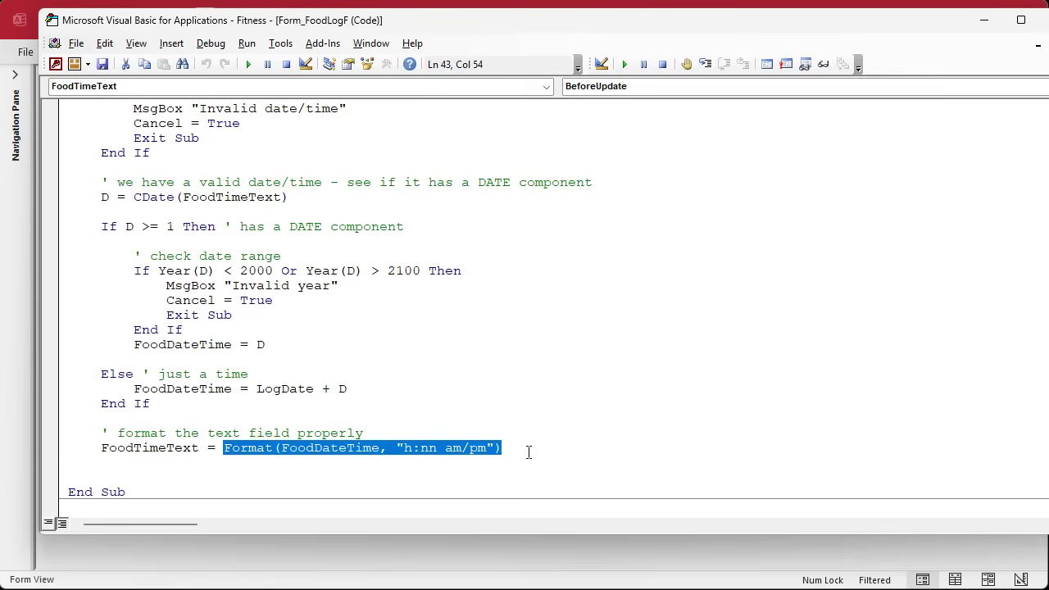
double_click(148, 449)
left_click(147, 419)
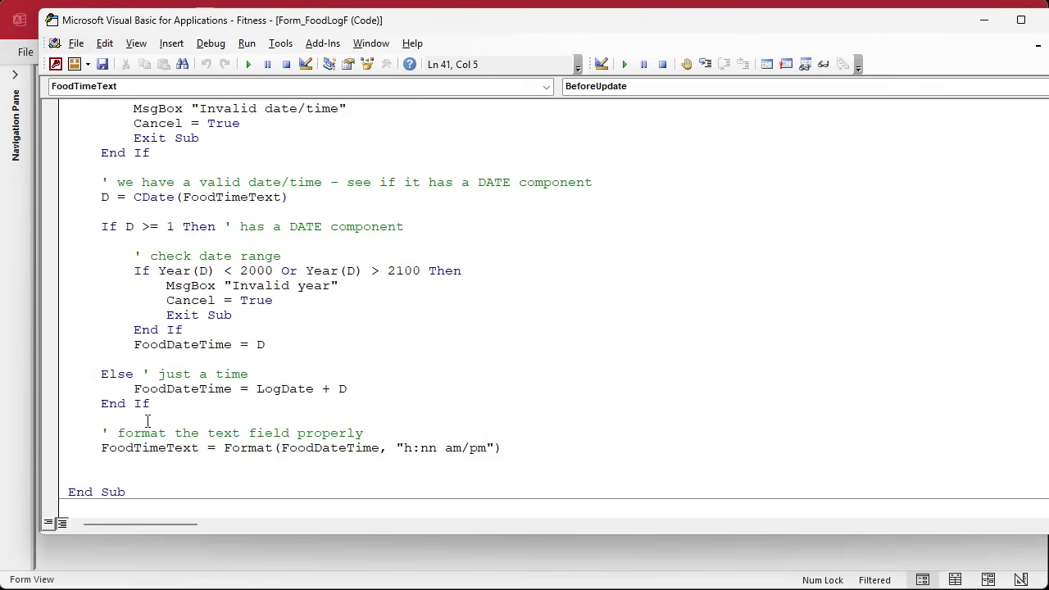
left_click_drag(147, 419, 510, 455)
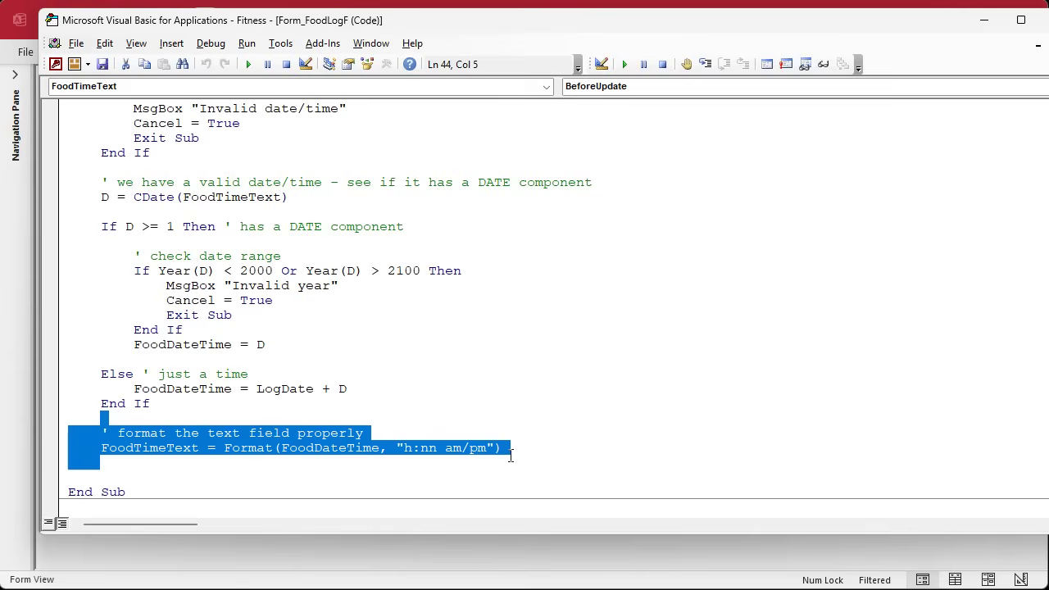
Cut the formatting comment and Format line into a new FoodTimeText_AfterUpdate procedure.
key("ctrl+x")
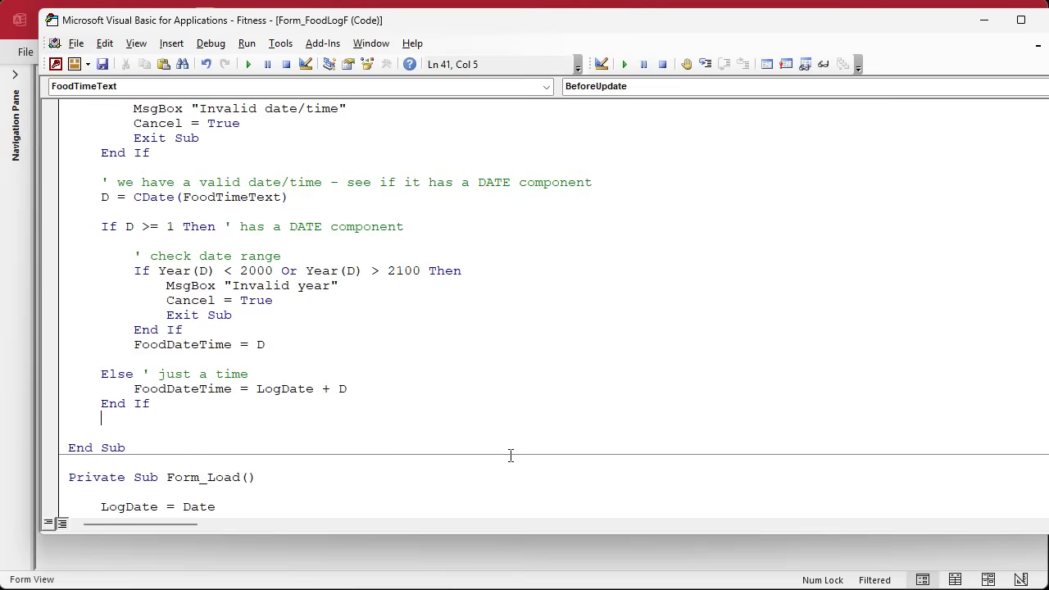
key("BackSpace")
key("BackSpace")
key("BackSpace")
key("BackSpace")
key("BackSpace")
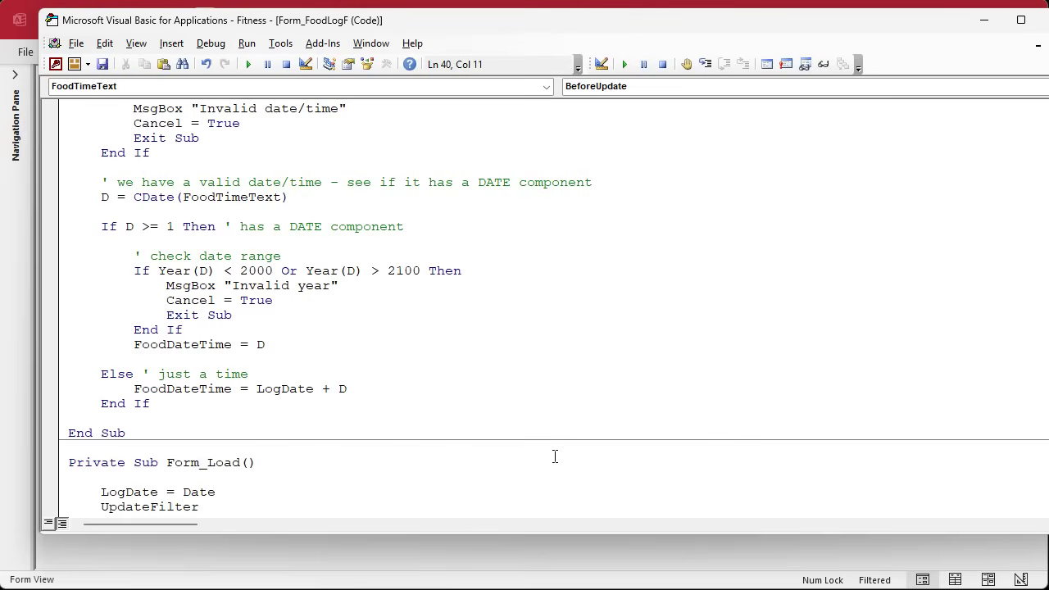
left_click(630, 88)
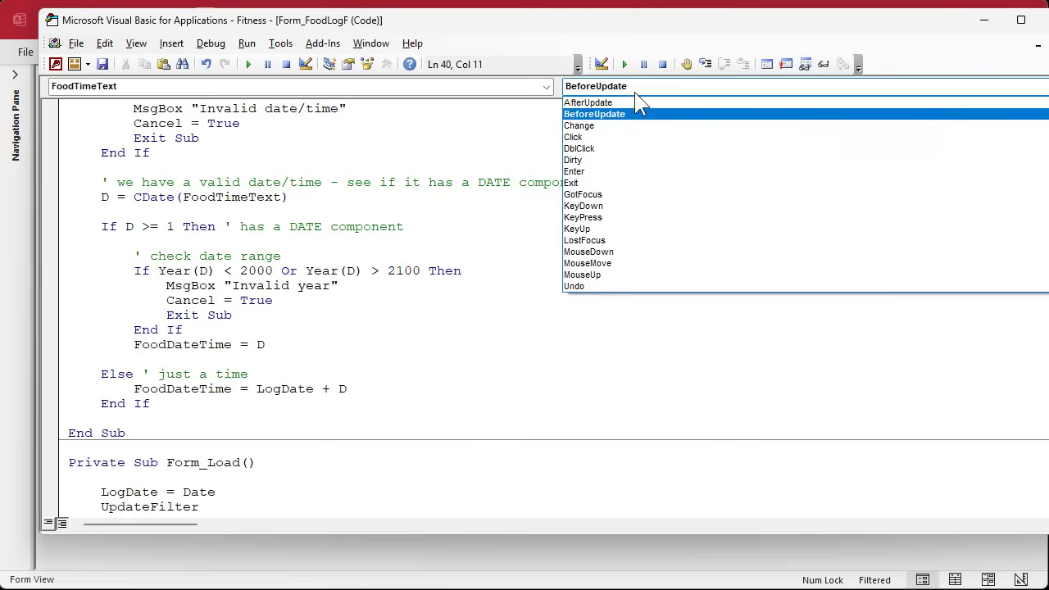
left_click(638, 104)
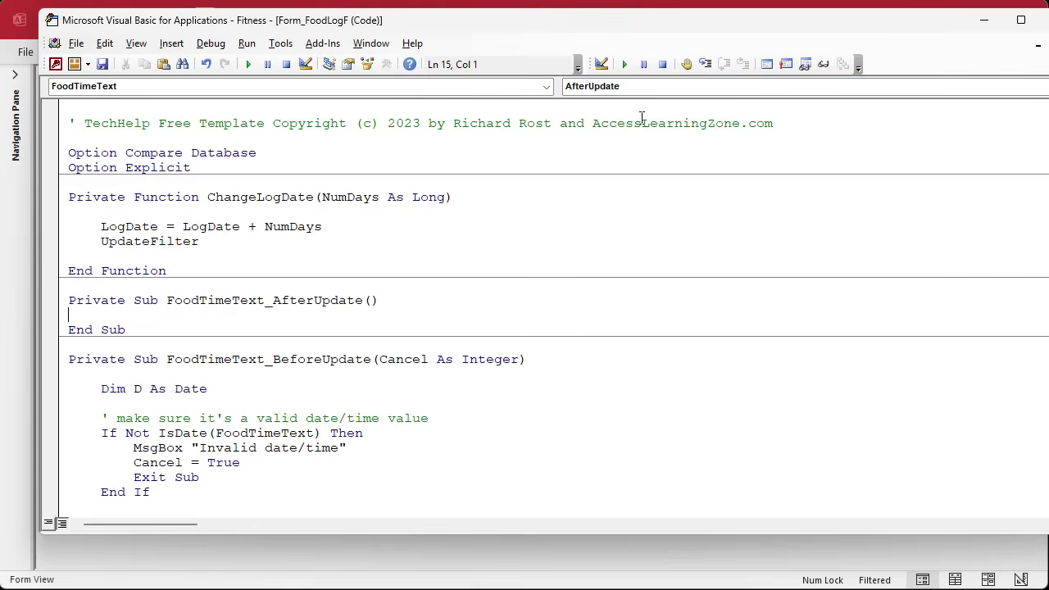
key("ctrl+v")
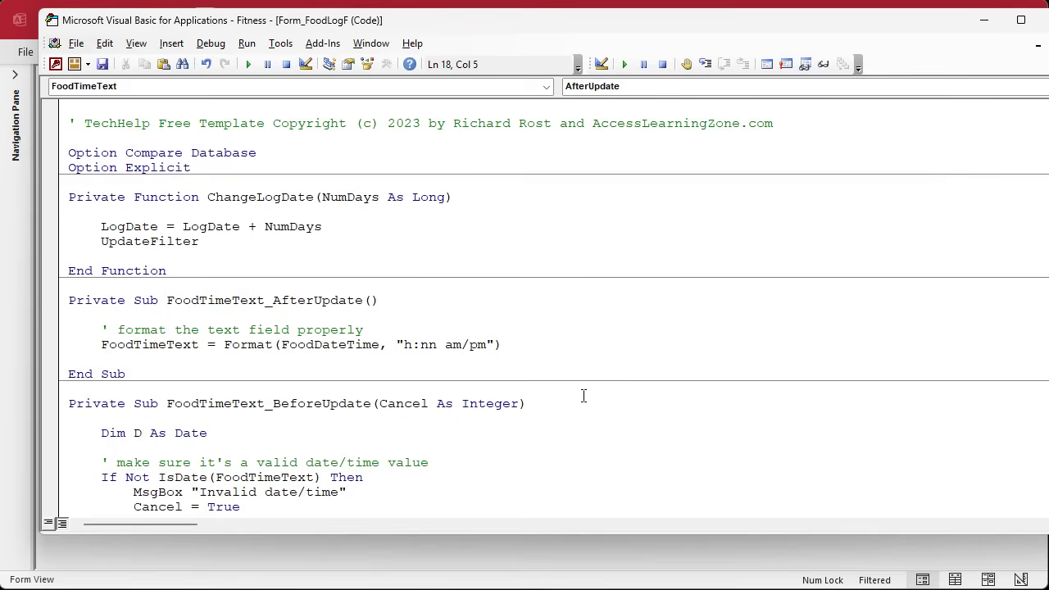
Review the moved Format line and add blank lines inside the AfterUpdate procedure.
double_click(175, 344)
double_click(290, 403)
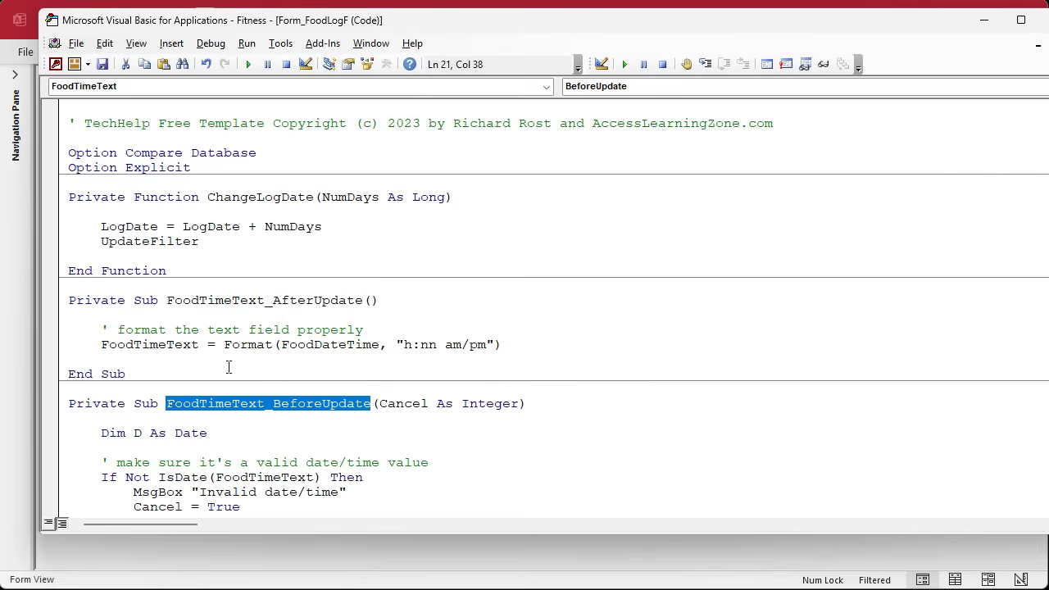
left_click(210, 43)
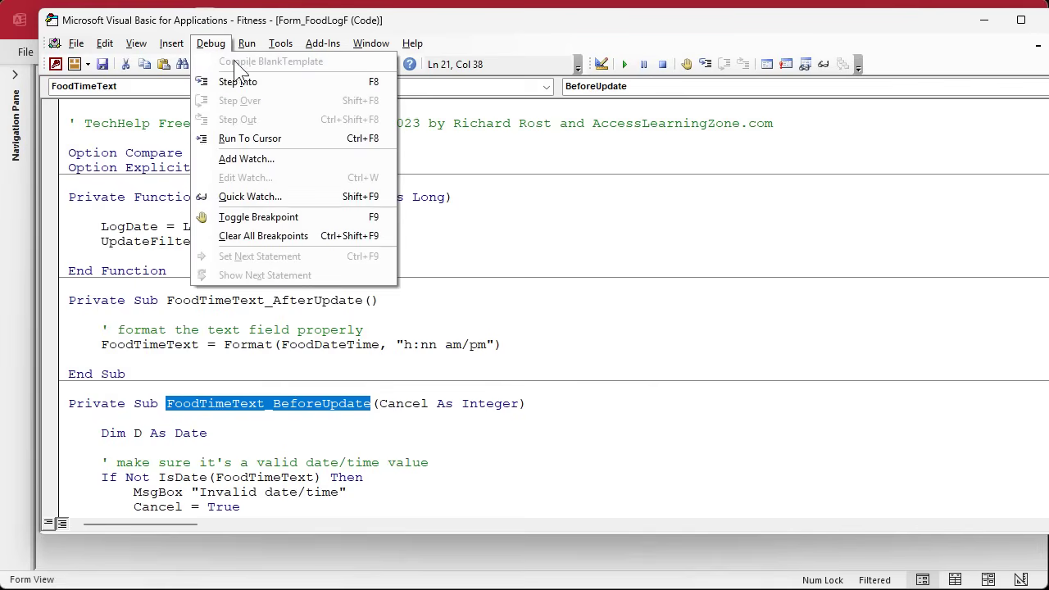
left_click(467, 244)
left_click(220, 362)
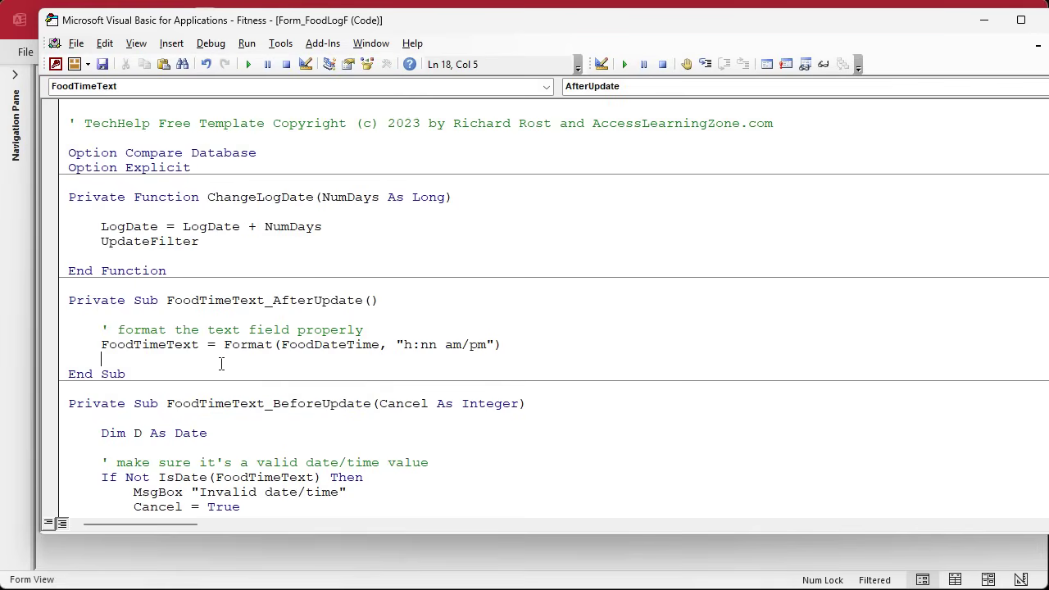
left_click(210, 43)
left_click(160, 403)
left_click(143, 320)
key("Return")
key("Return")
key("Return")
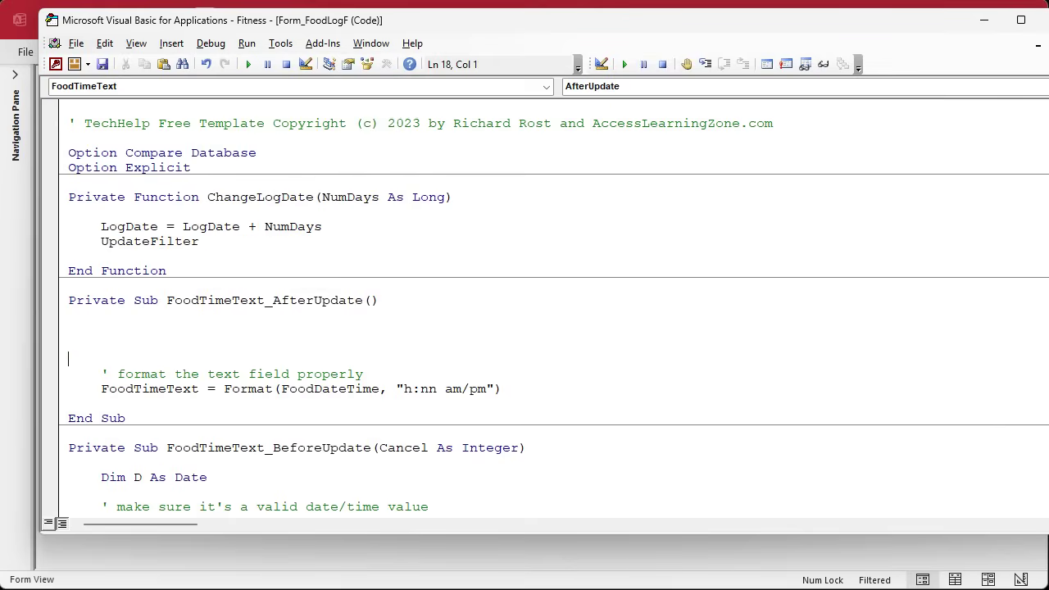
Compile the project, delete the extra blank lines, and return to Access.
left_click(211, 44)
left_click(237, 64)
left_click(149, 324)
key("Delete")
key("Delete")
key("Delete")
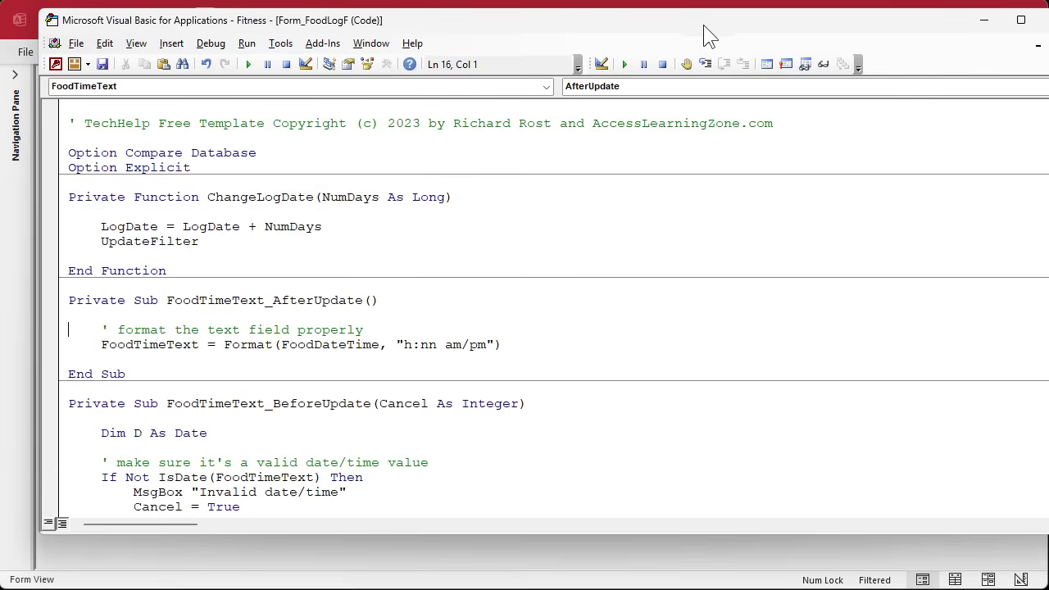
left_click_drag(697, 21, 717, 30)
left_click(719, 8)
Close and reopen FoodLogF, then enter 5pm as the Dinner entry's time.
left_click(790, 88)
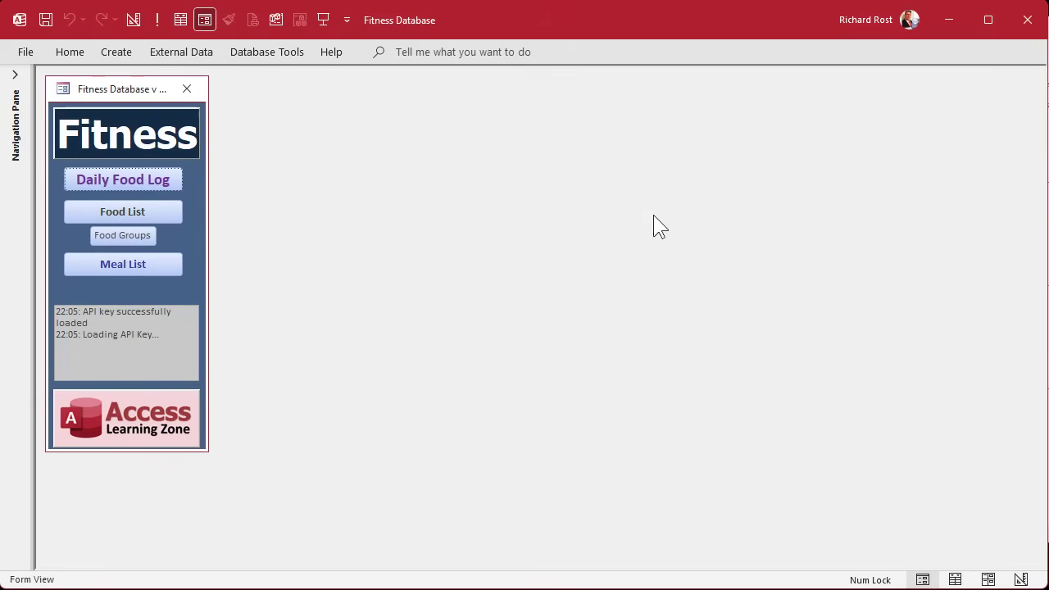
left_click(136, 183)
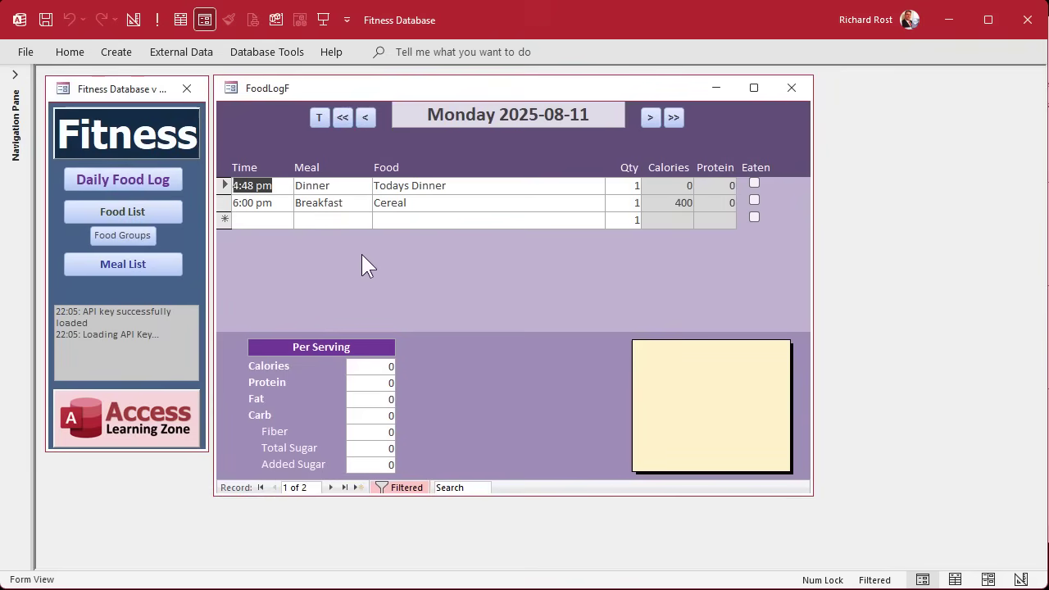
type("5pm")
key("Tab")
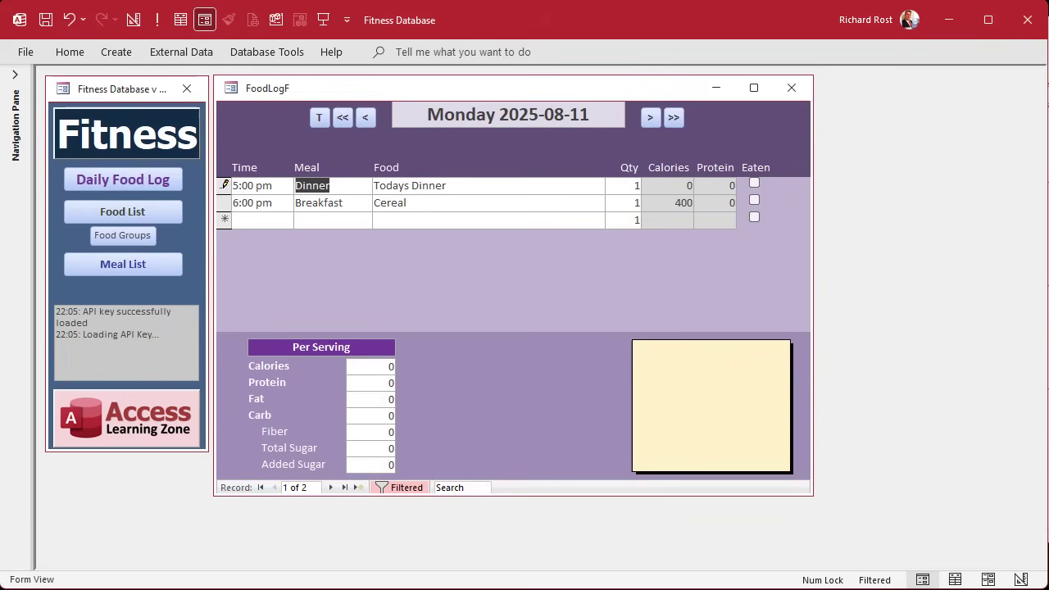
Add a Me.Dirty = False line after the Format statement in FoodTimeText_AfterUpdate.
key("alt+F11")
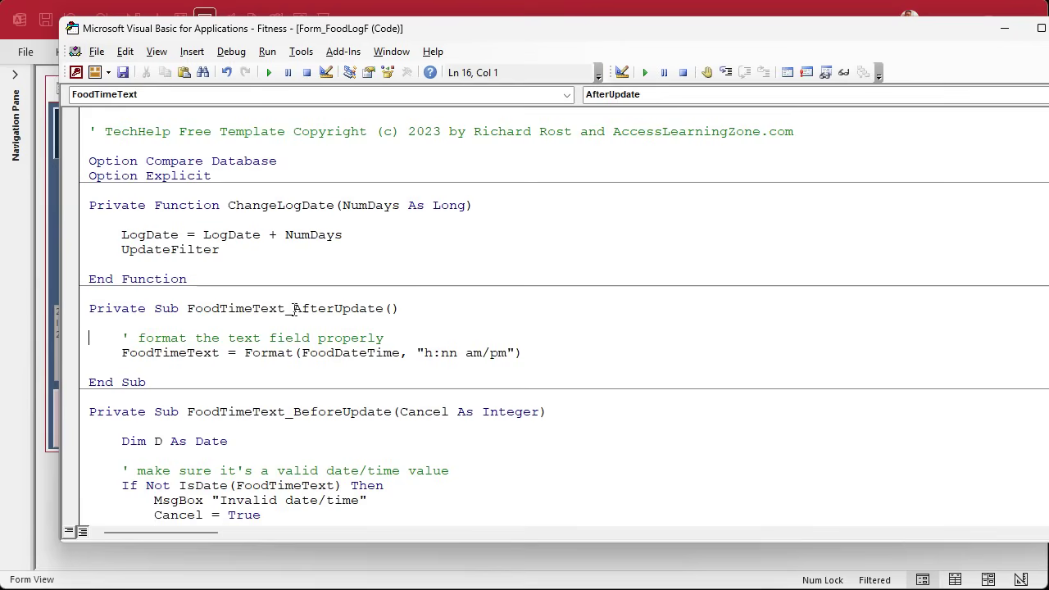
left_click(557, 361)
key("Return")
type("me.dirty = false")
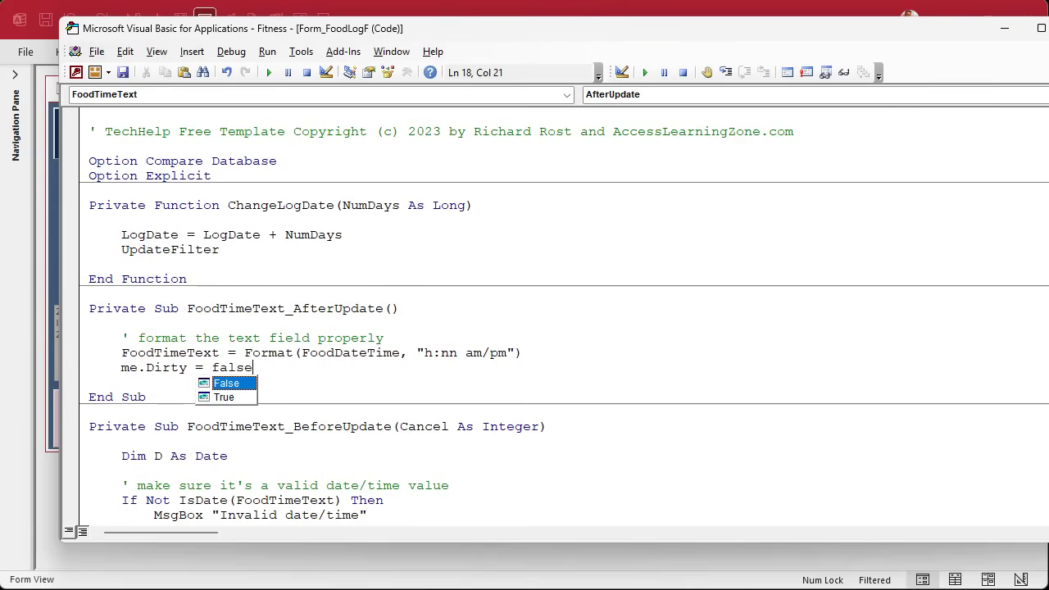
key("Down")
key("Up")
key("Return")
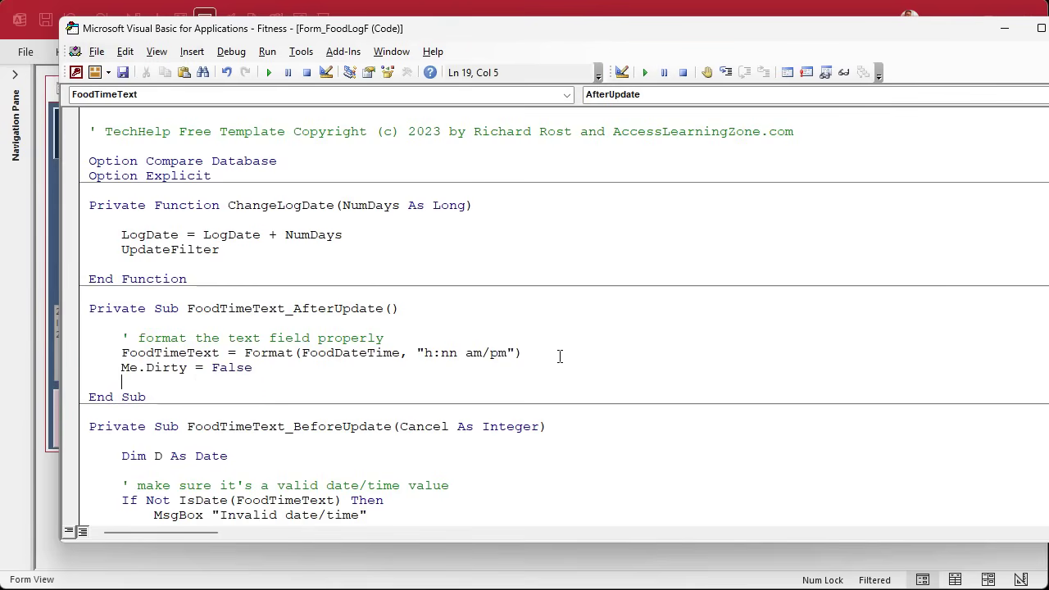
left_click(794, 10)
Re-enter Dinner's time as 5:30 pm, move to the new record, and expand the Navigation Pane.
key("shift+Tab")
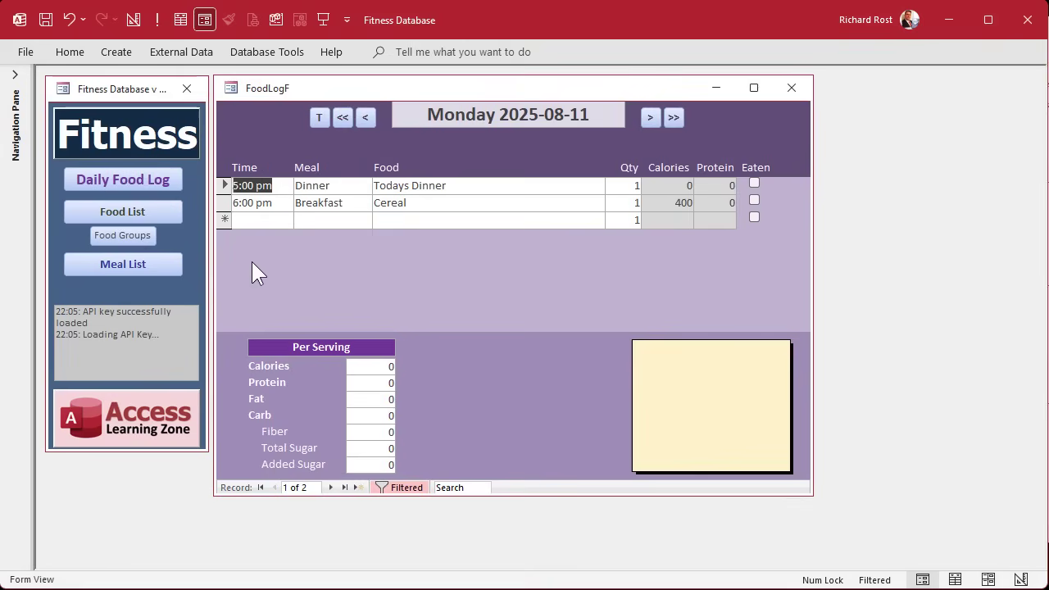
type("5:30 pm")
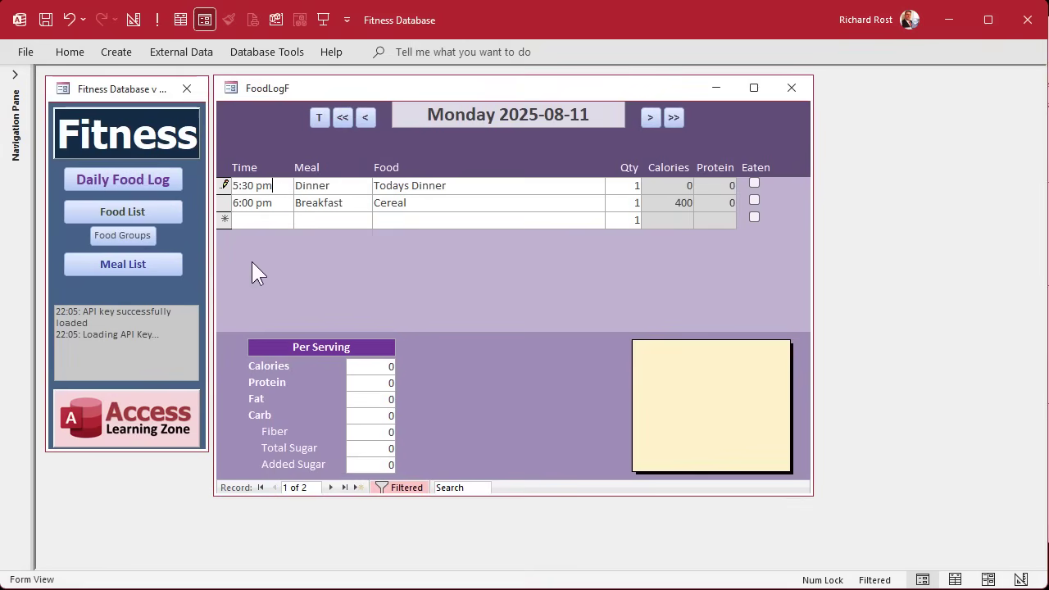
key("Tab")
left_click(259, 219)
left_click(15, 75)
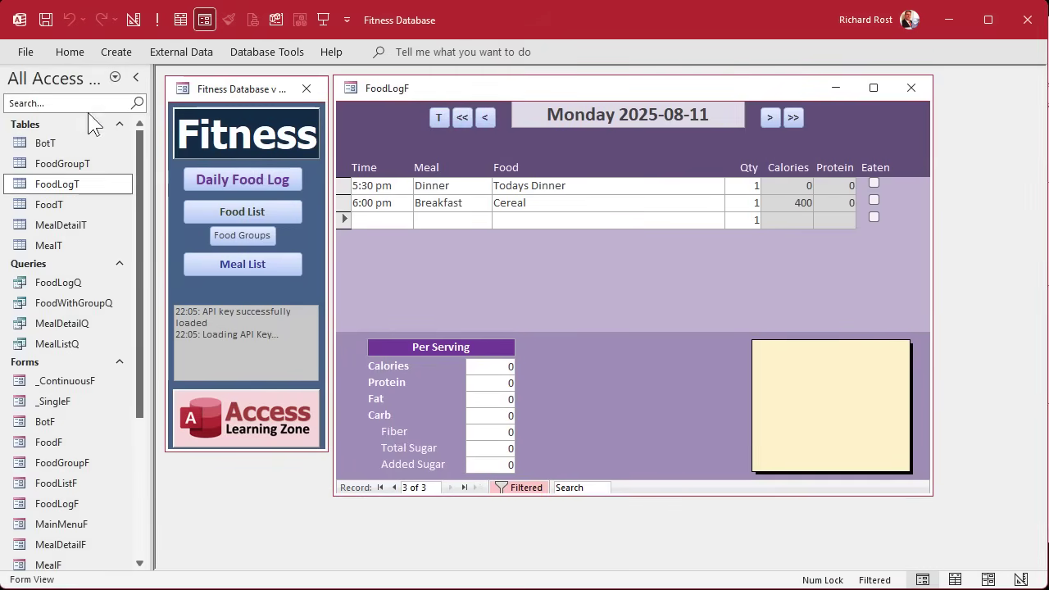
Check the saved times in FoodLogT, then change the Cereal entry's time to 8/5 6pm.
double_click(65, 185)
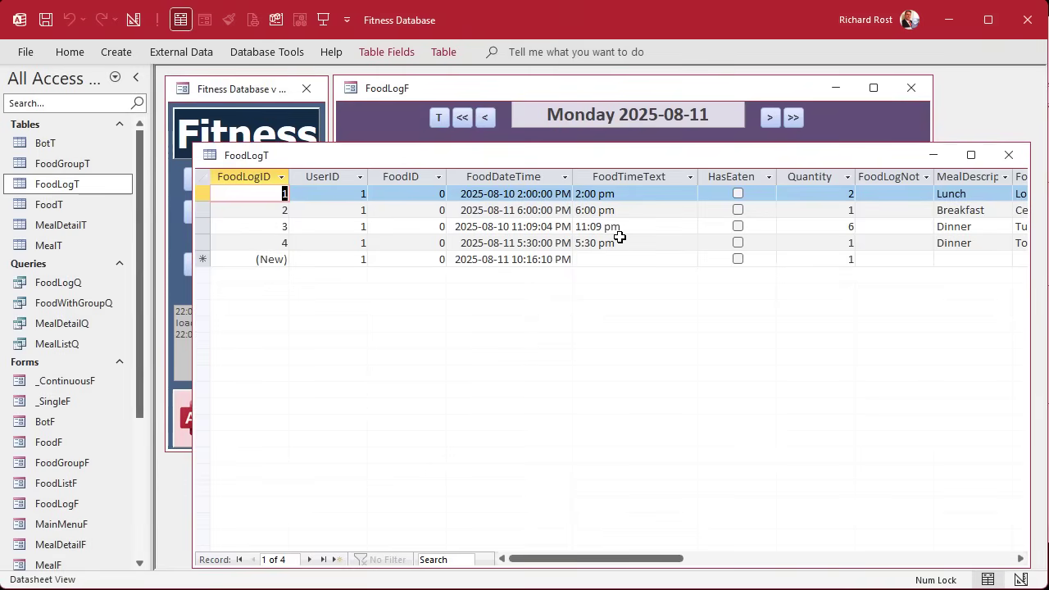
left_click(1008, 155)
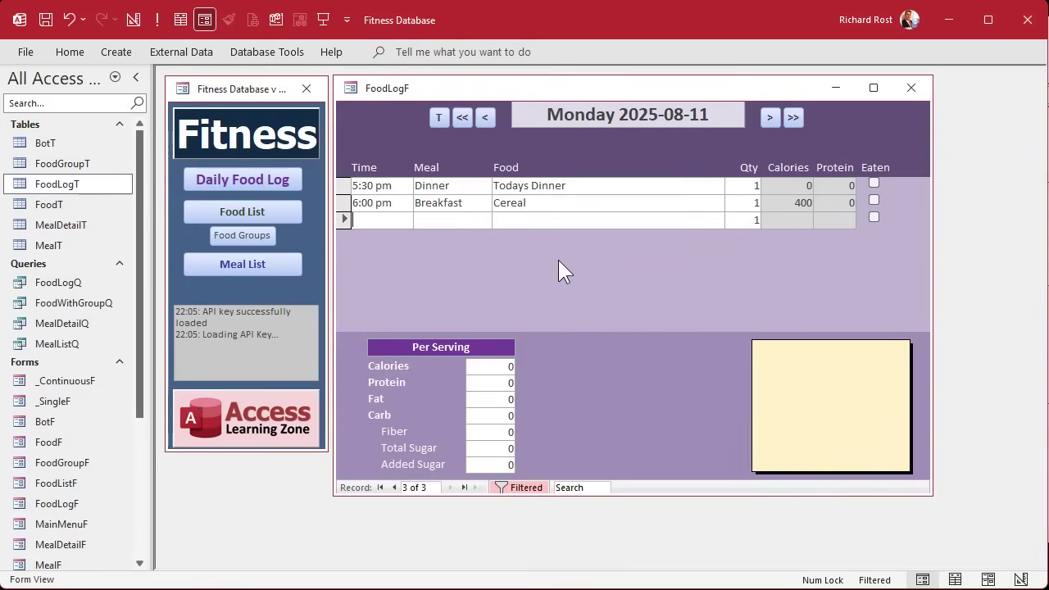
key("Up")
left_click(353, 203)
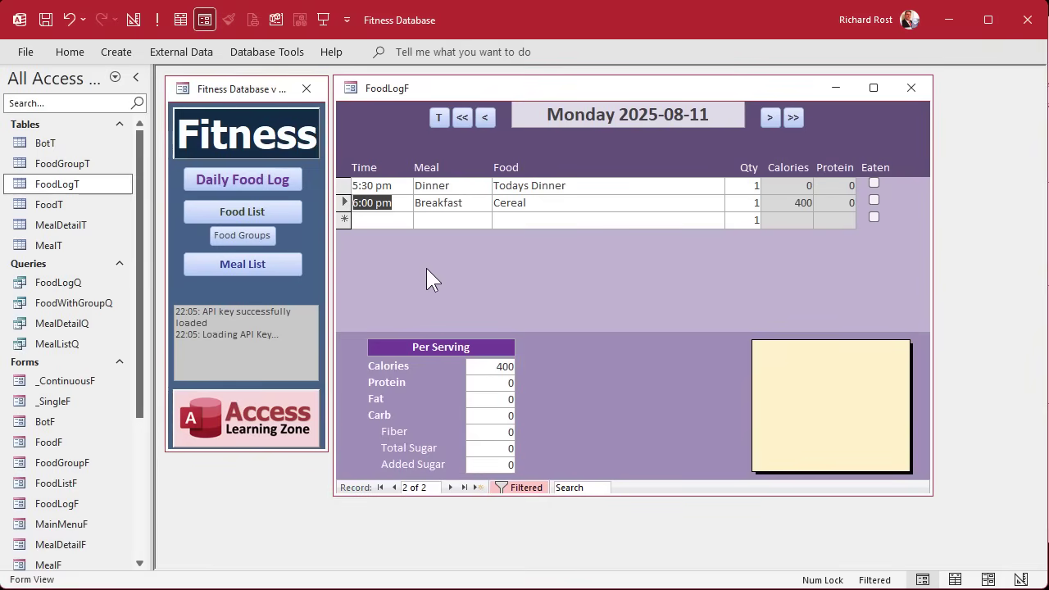
type("8")
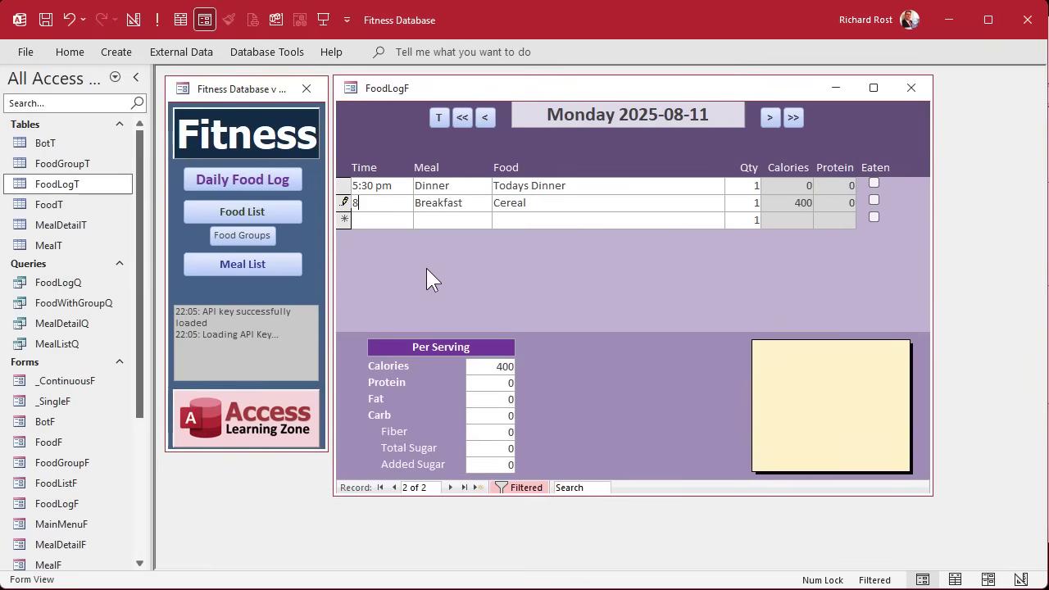
type("/5 6pm")
key("Tab")
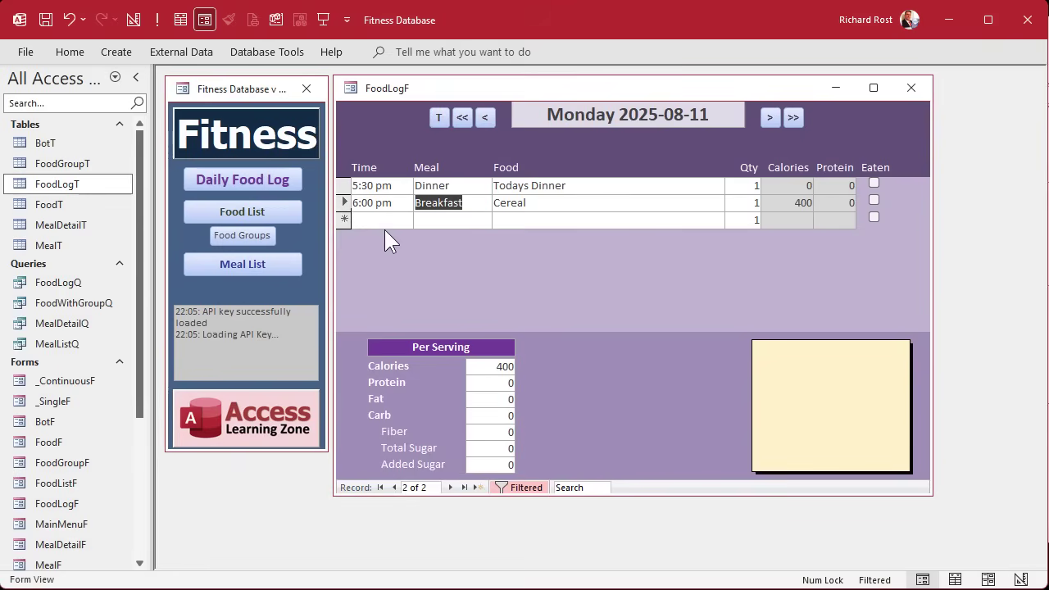
Recheck FoodLogT, narrow its Quantity and FoodLogNote columns, save the layout, and reopen the code.
double_click(52, 184)
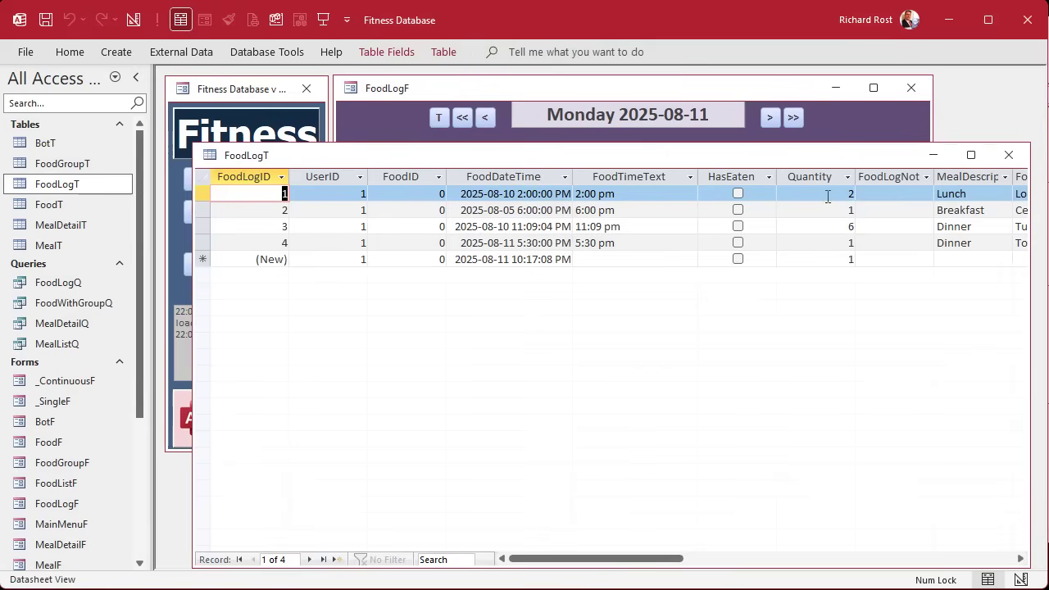
left_click_drag(843, 179, 838, 179)
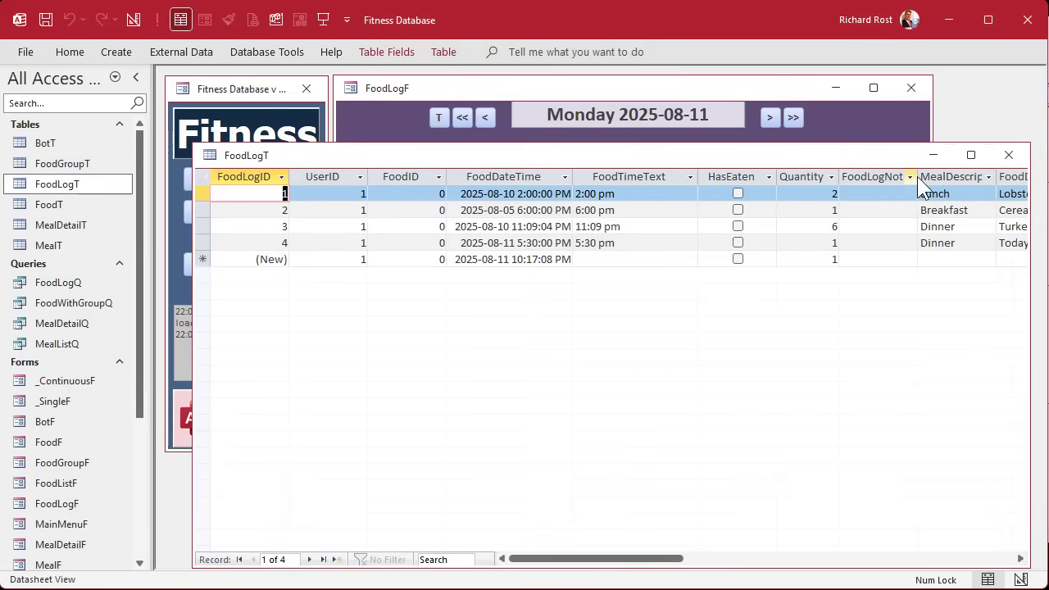
left_click_drag(926, 176, 886, 176)
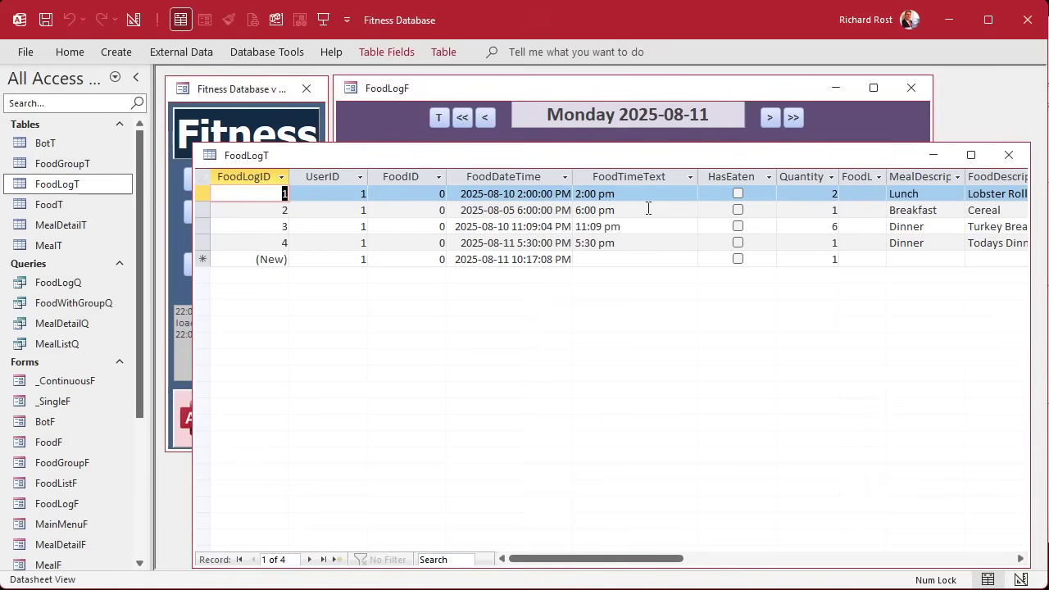
left_click(1009, 155)
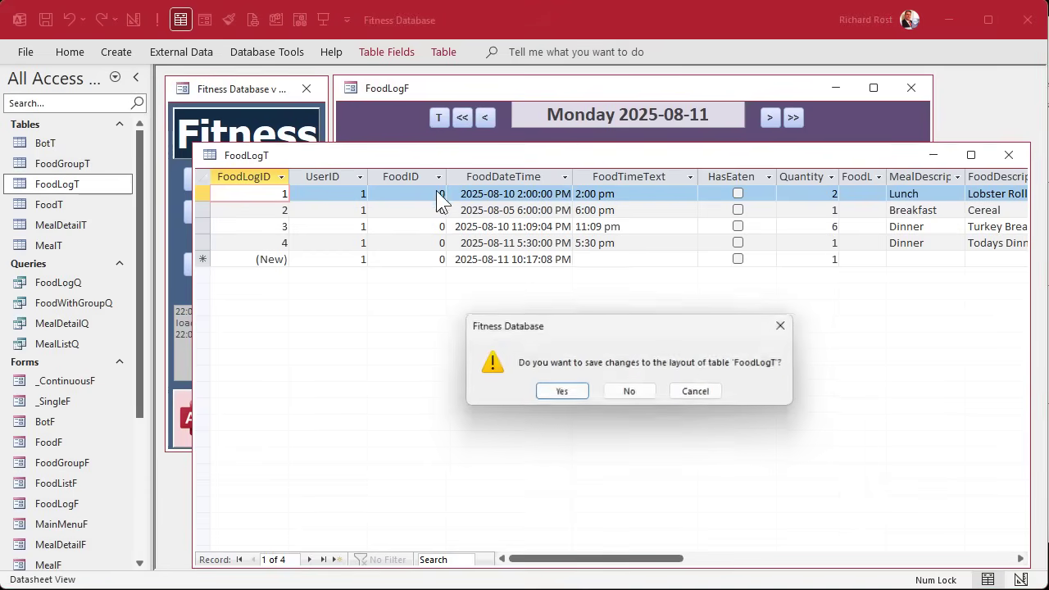
left_click(538, 393)
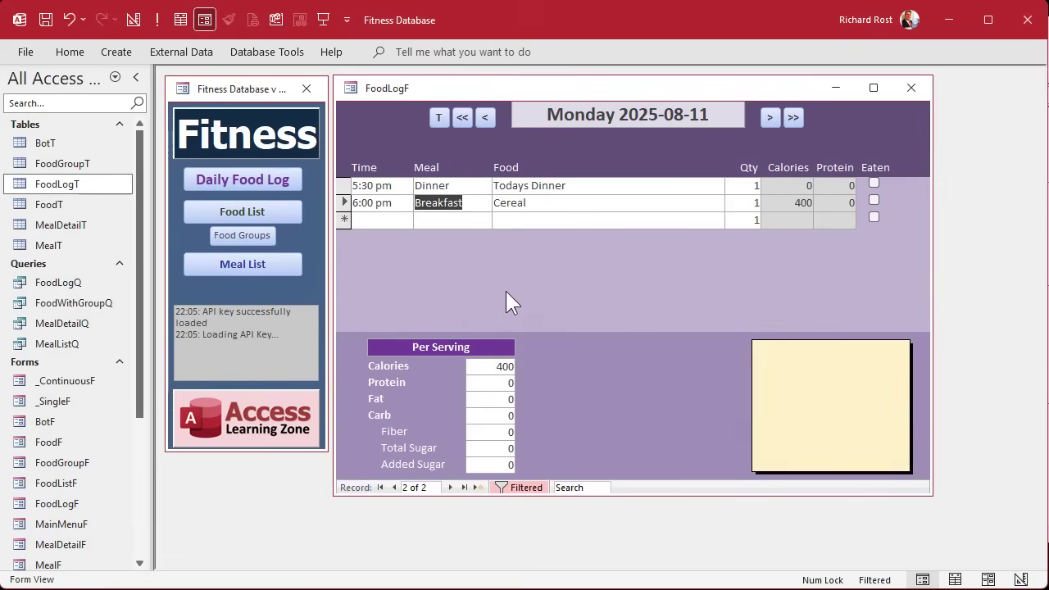
key("alt+F11")
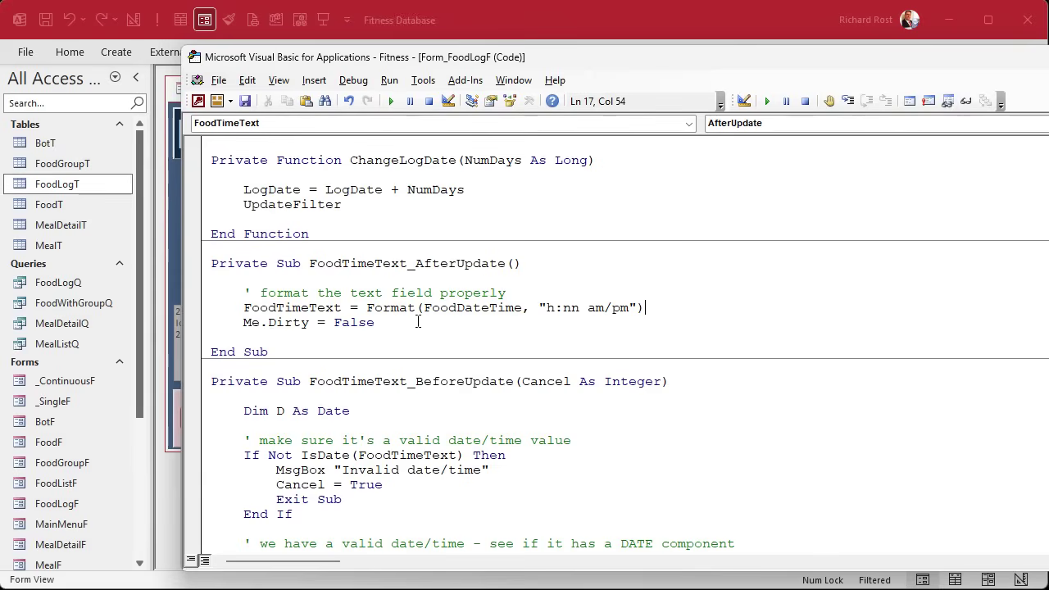
left_click(418, 322)
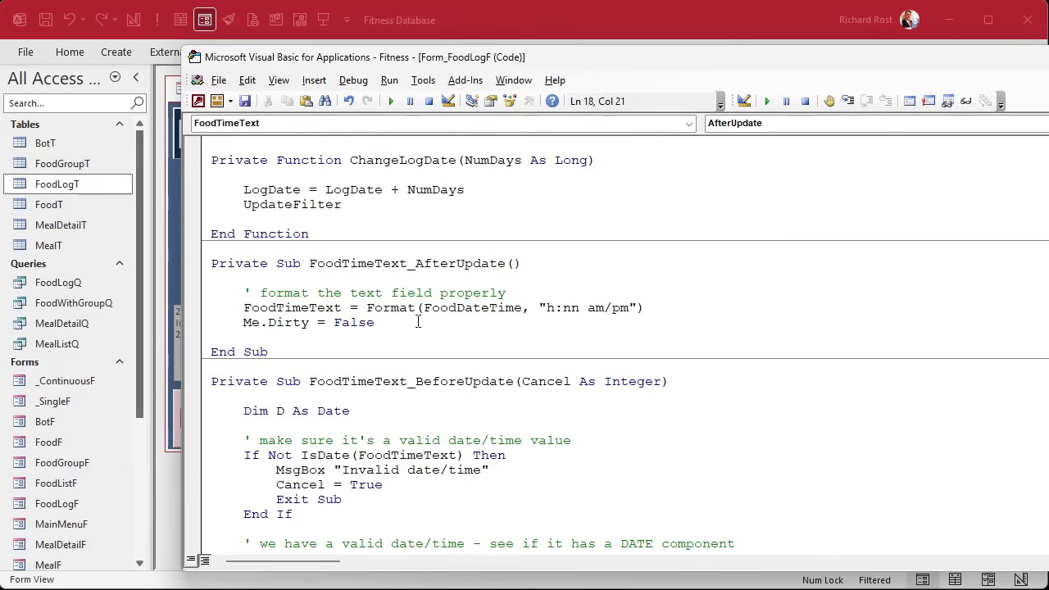